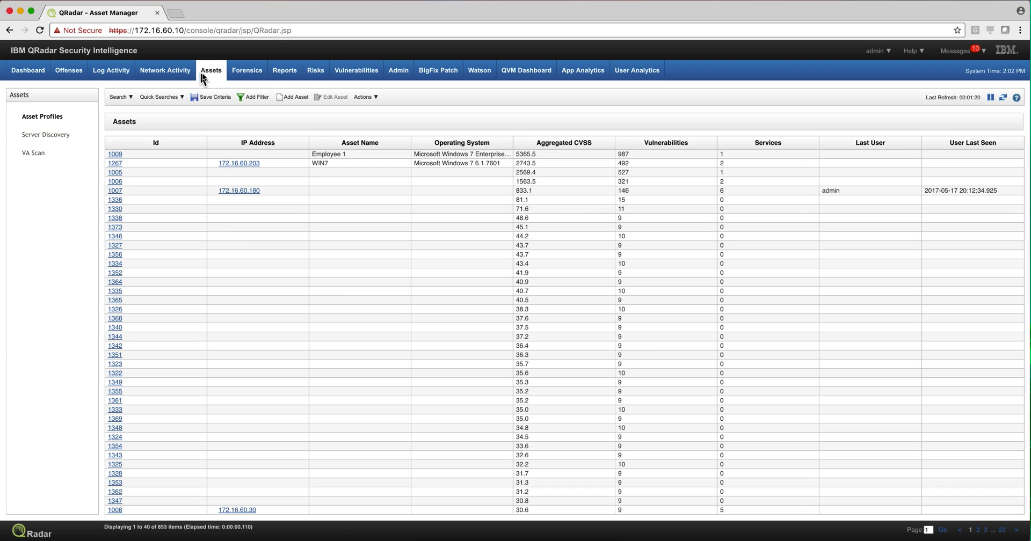
- Open the Server Discovery page from the Assets left panel
left_click(58, 139)
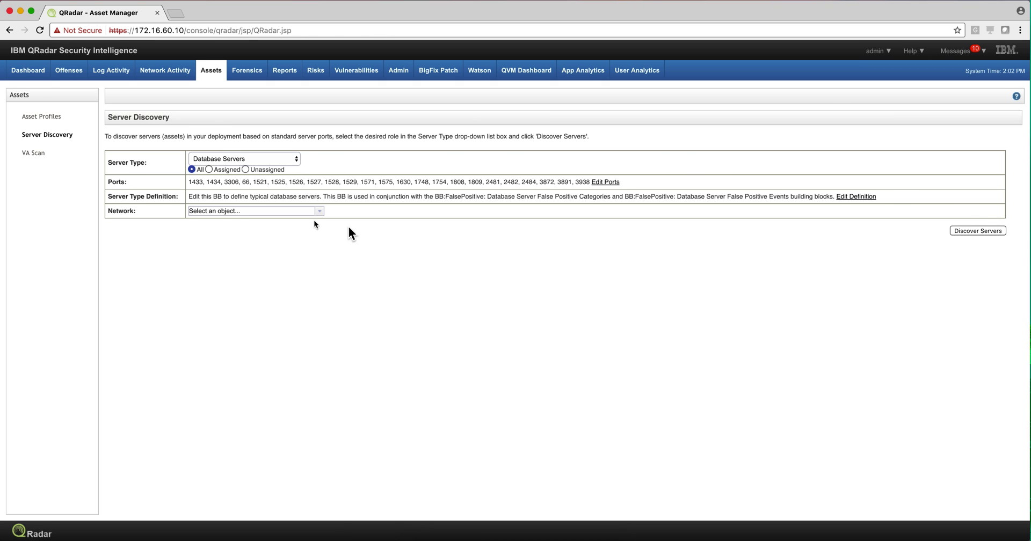
- Discover DNS Servers on port 53, finding server 192.168.43.1
left_click(296, 161)
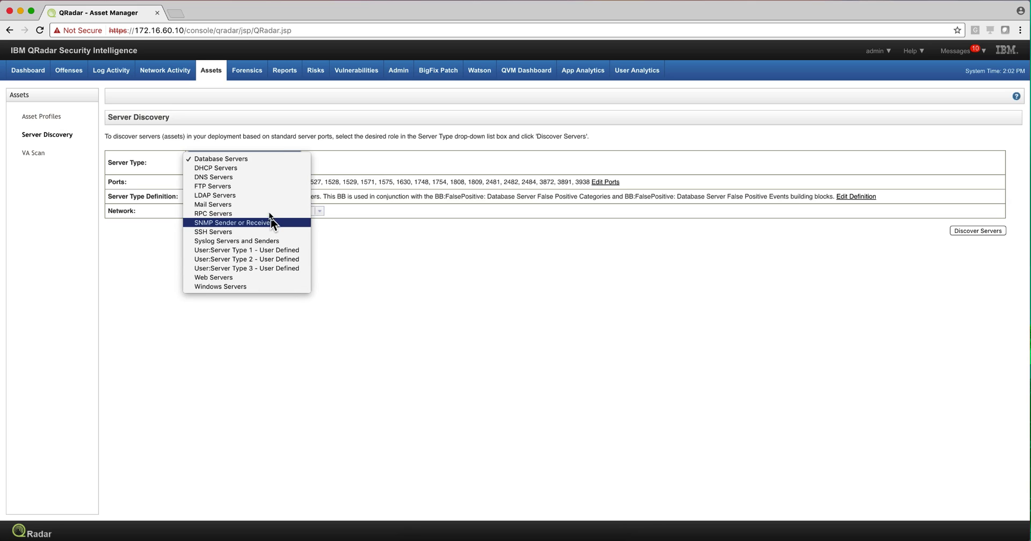
left_click(264, 177)
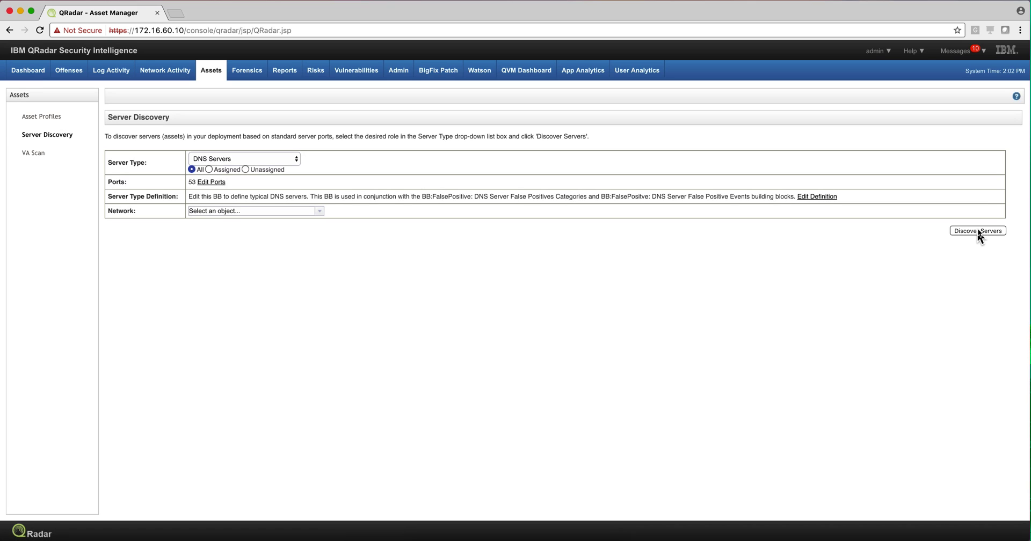
left_click(978, 232)
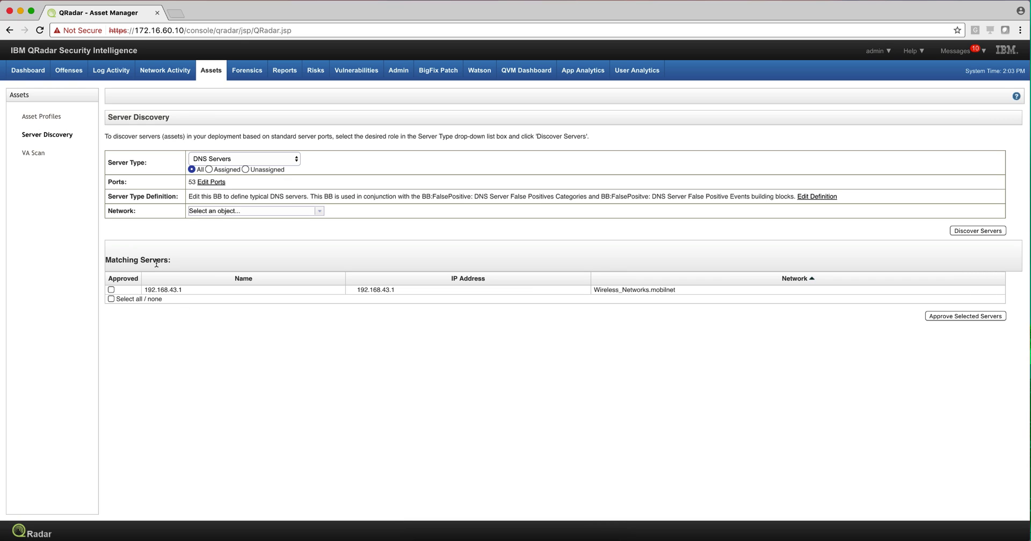
- In Offenses > Rules, list Building Blocks filtered by 'dns'
left_click(69, 72)
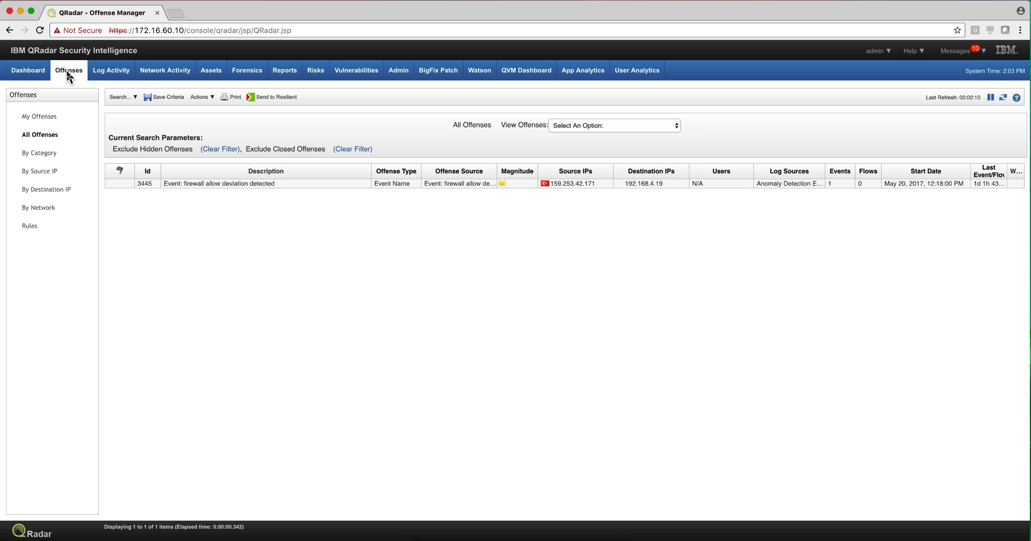
left_click(31, 228)
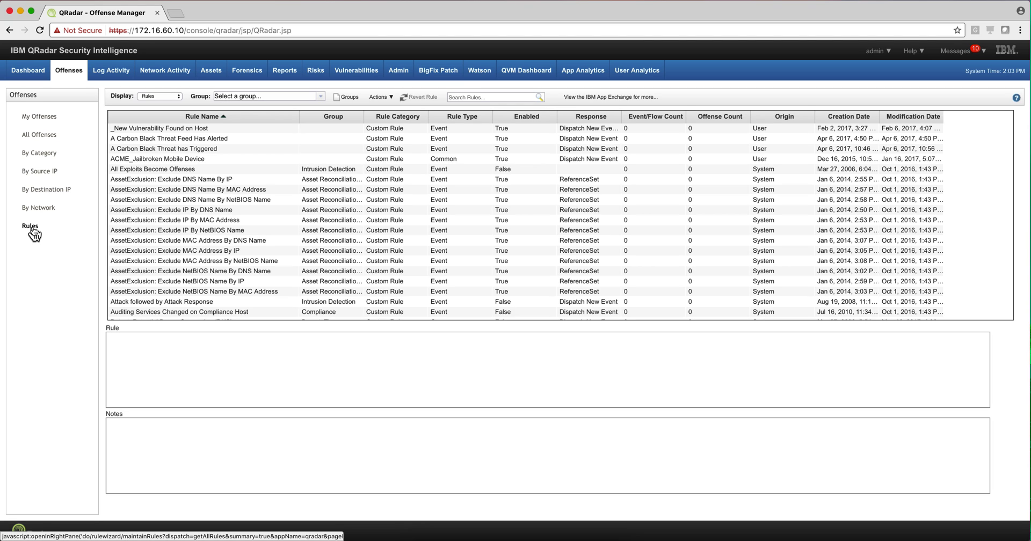
left_click(179, 97)
left_click(173, 103)
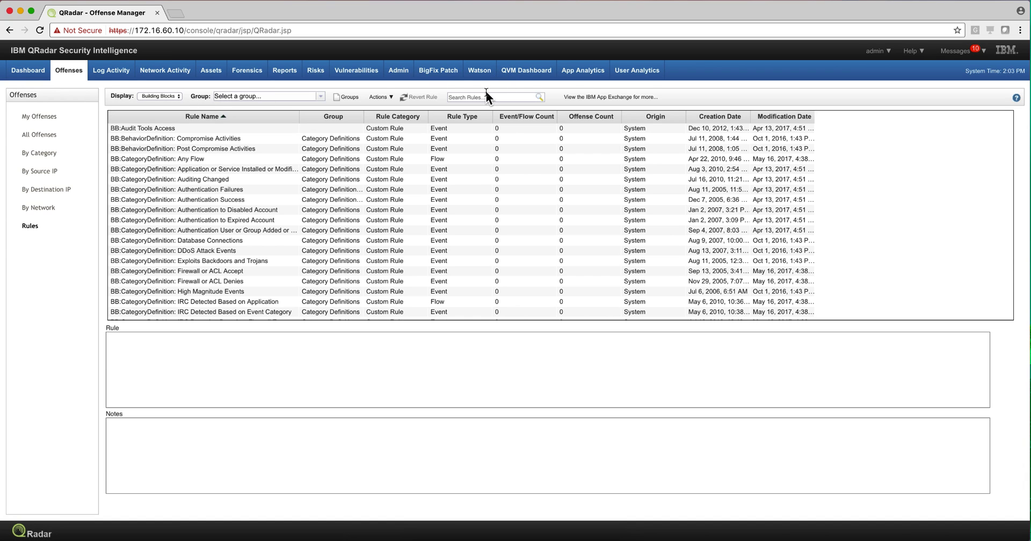
left_click(482, 98)
type("dns")
left_click(539, 97)
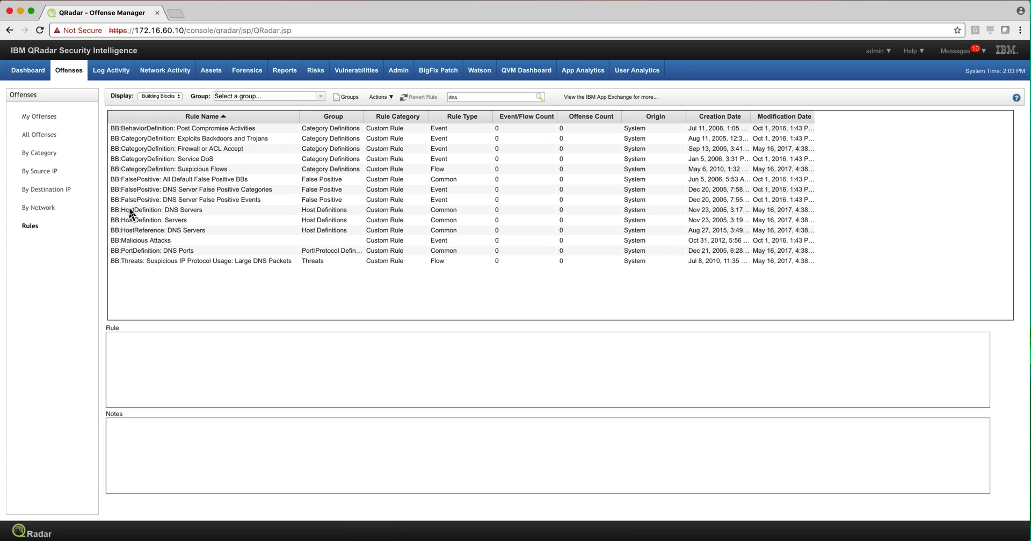
- Inspect BB:HostDefinition: DNS Servers (IP 127.0.0.2) and leave it without changes
double_click(159, 210)
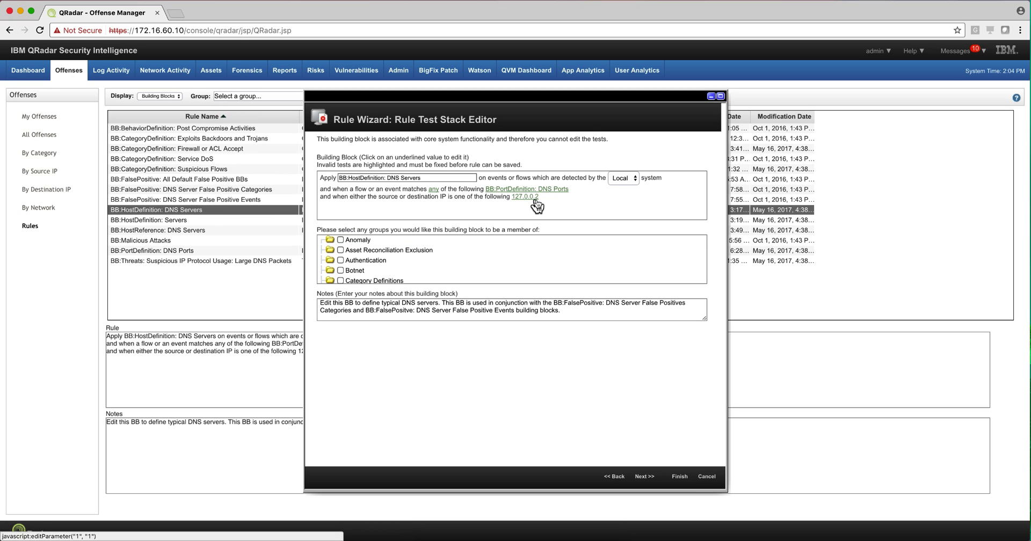
left_click(707, 476)
left_click(619, 95)
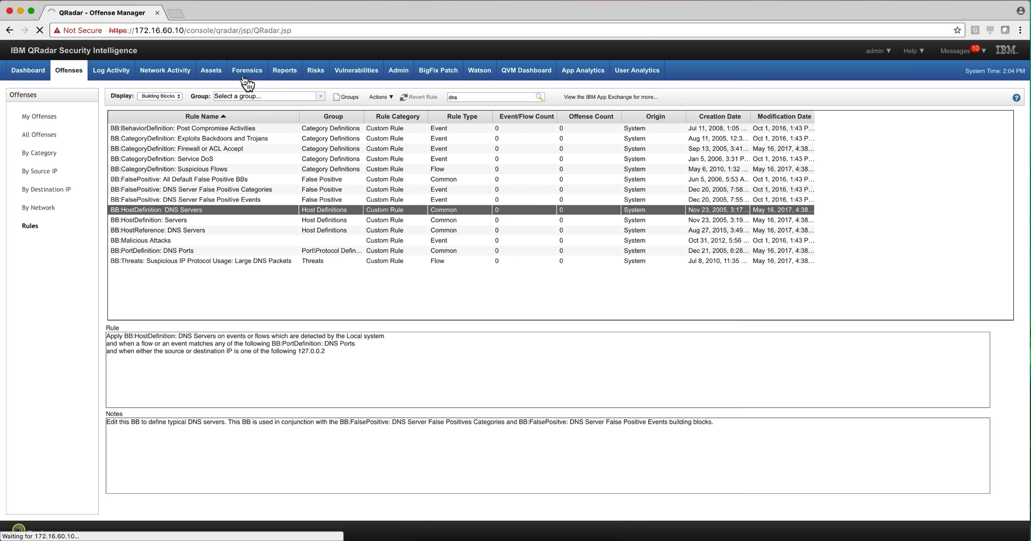
- Approve 192.168.43.1 as a DNS server in Server Discovery
left_click(210, 74)
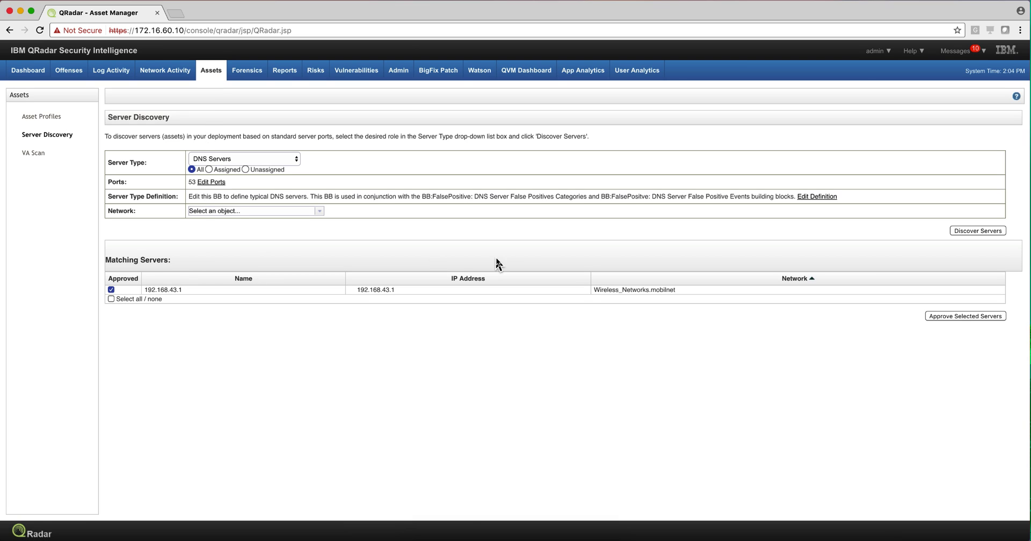
left_click(961, 317)
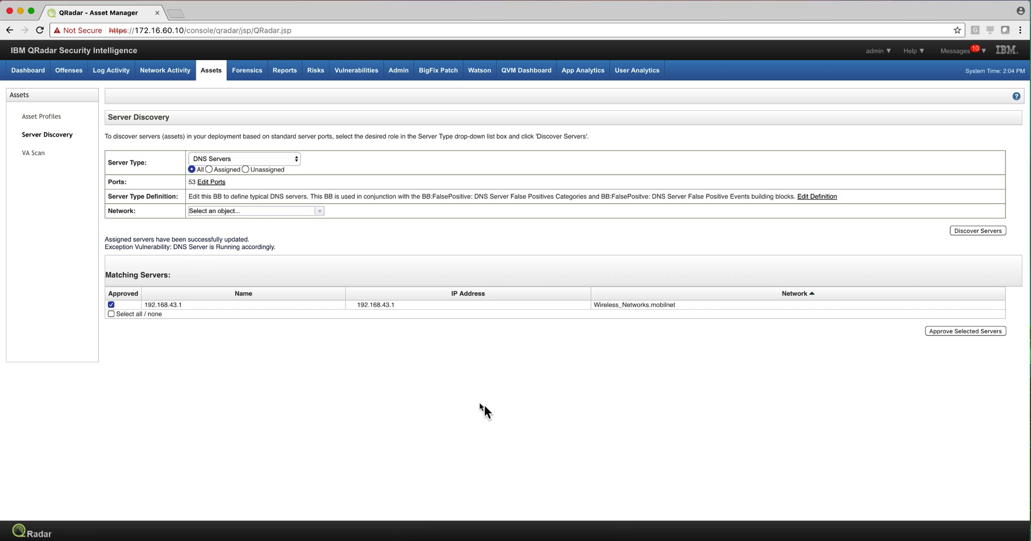
- Confirm BB:HostDefinition: DNS Servers now lists 192.168.43.1 and 127.0.0.2, then finish
left_click(68, 75)
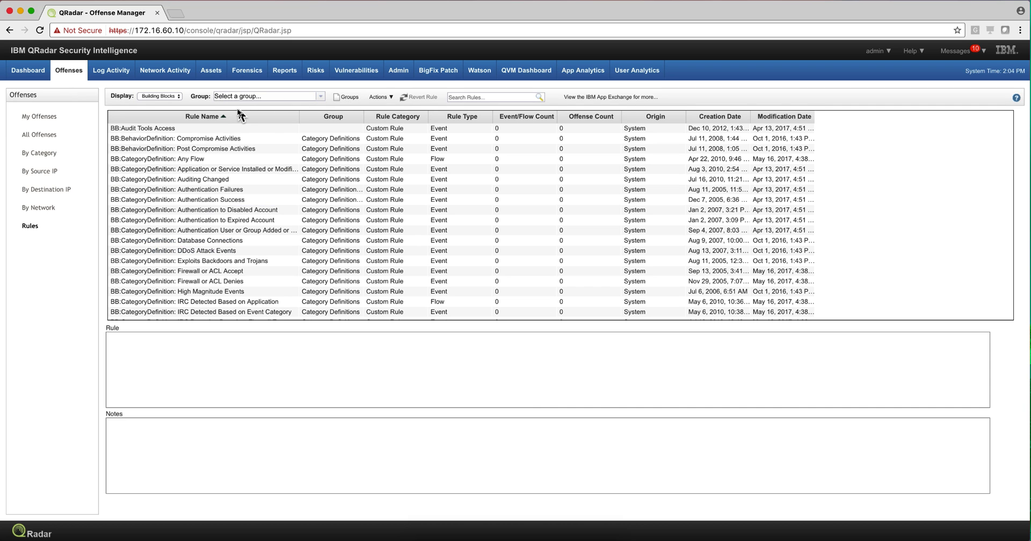
left_click(473, 98)
type("dns")
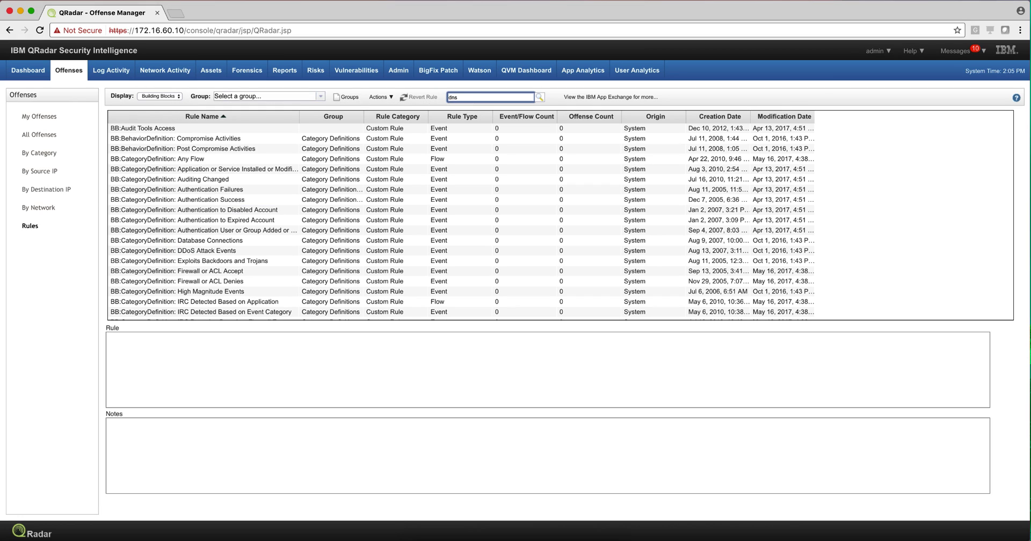
key("Return")
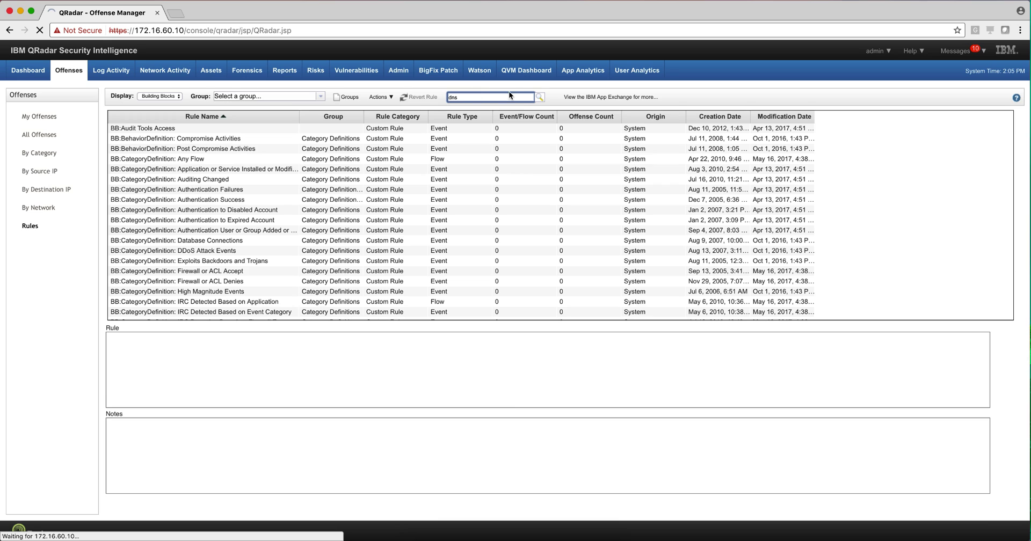
left_click(540, 97)
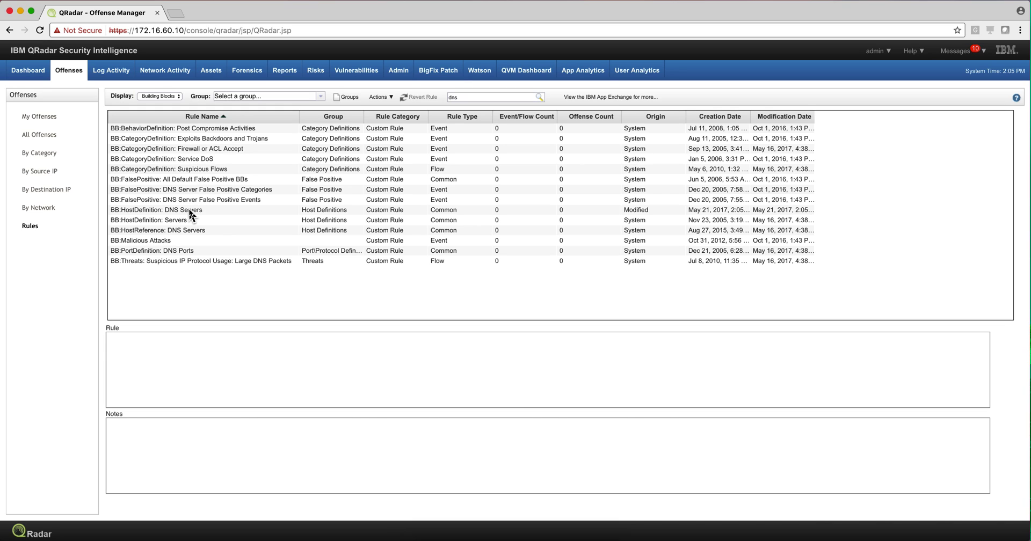
double_click(190, 211)
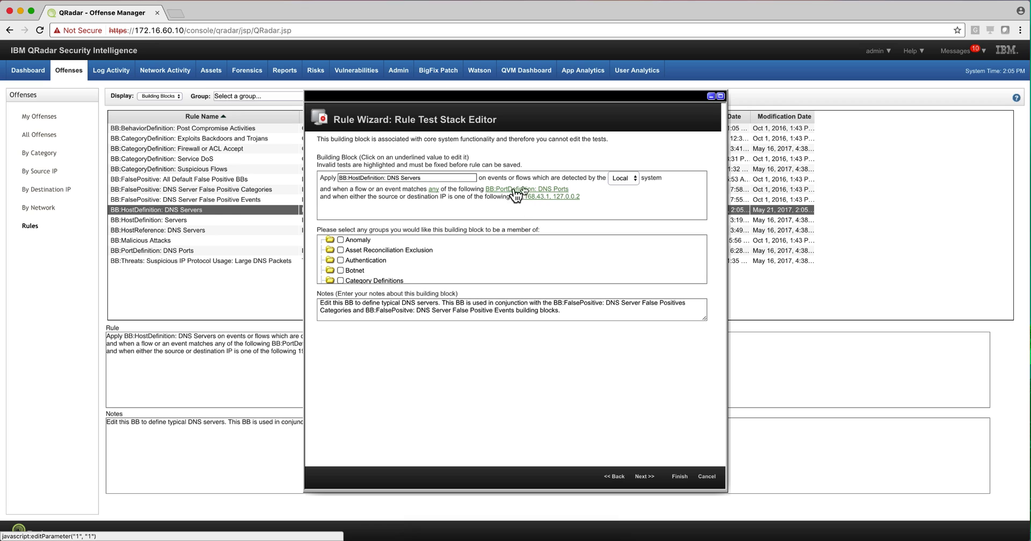
left_click(679, 476)
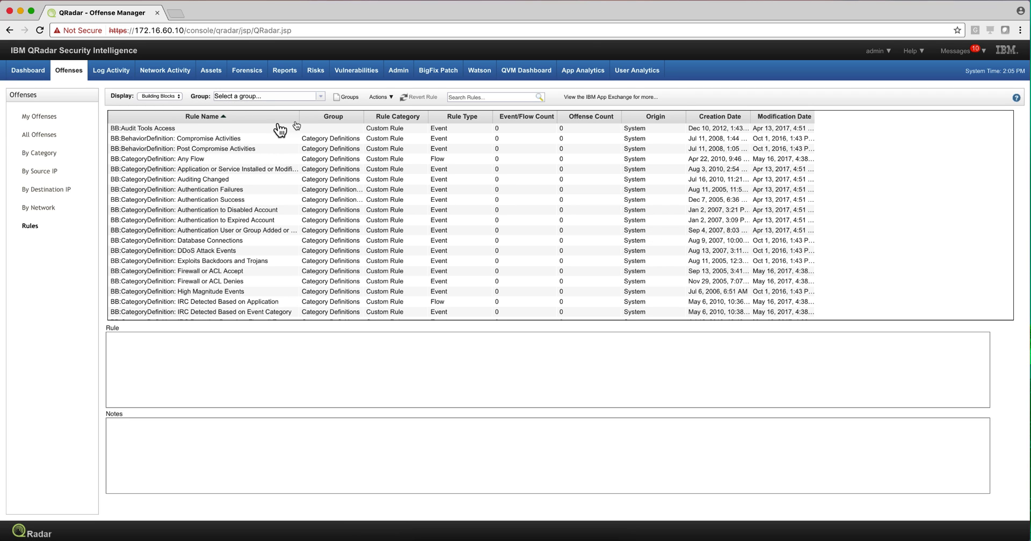
- Start a new common rule with events or flows as the source
left_click(381, 97)
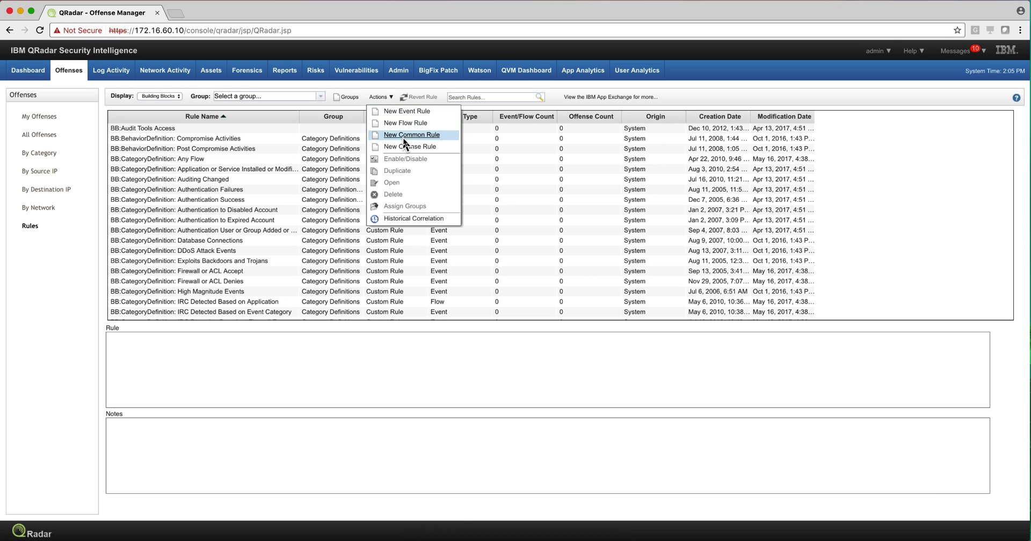
left_click(405, 136)
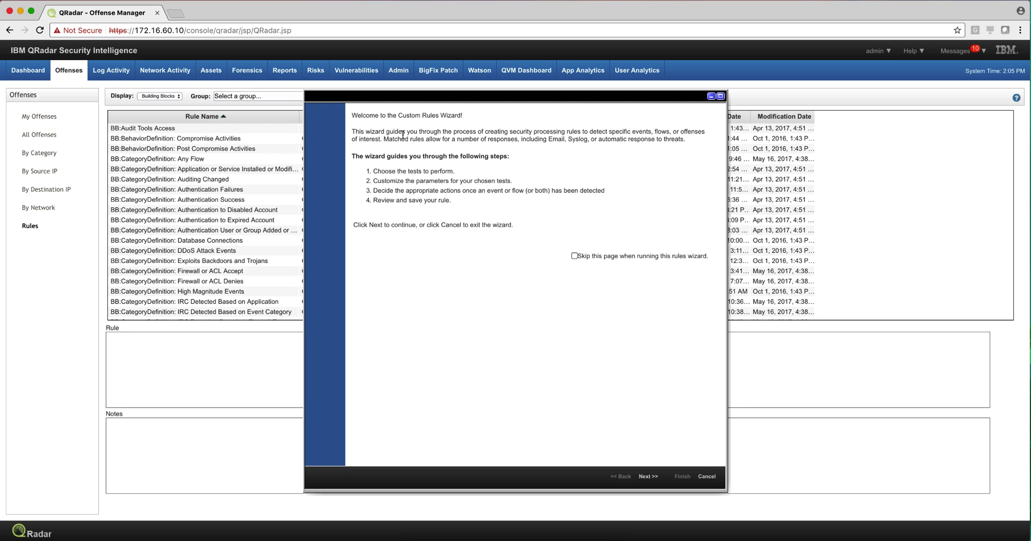
left_click(648, 476)
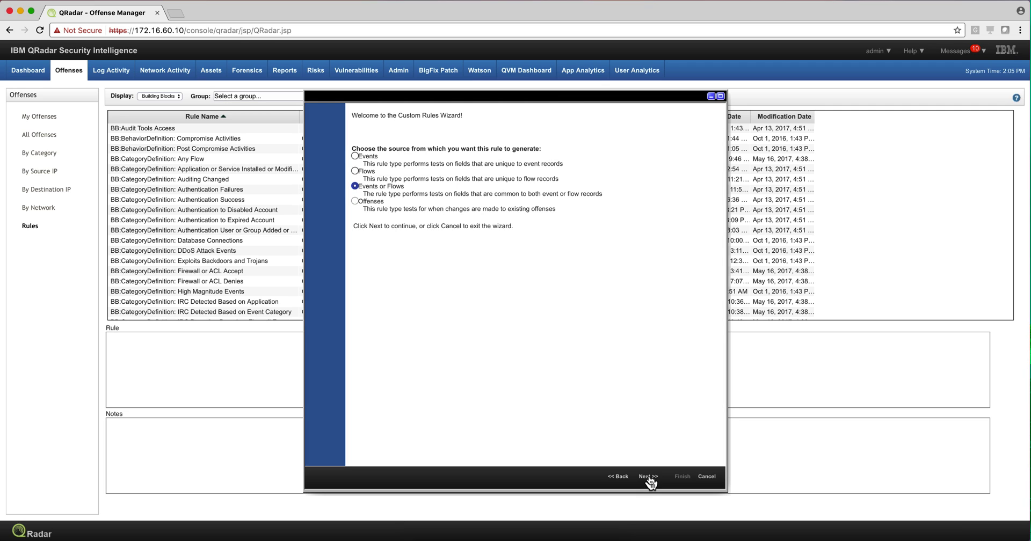
left_click(649, 477)
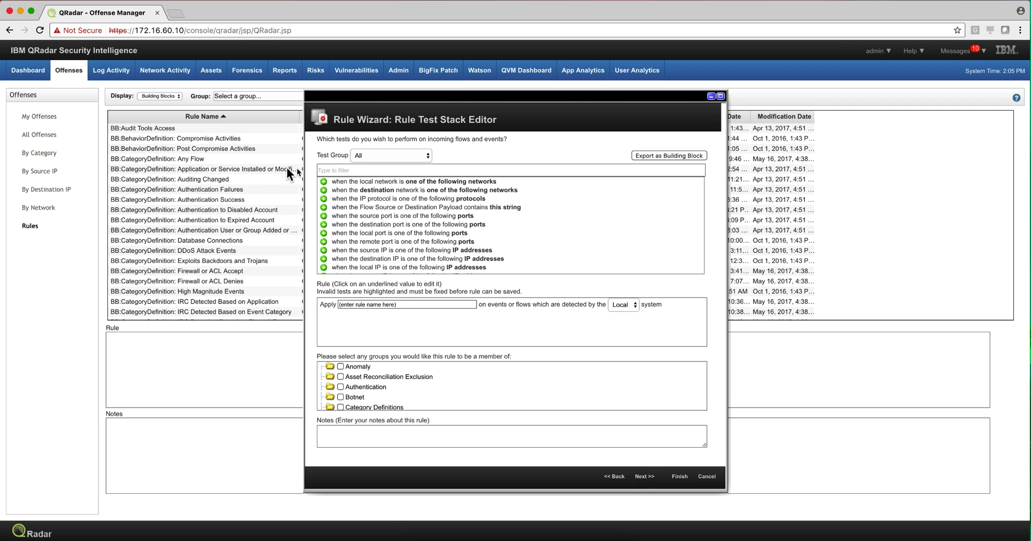
- Add the 'source or destination port is any of these ports' test
left_click(329, 170)
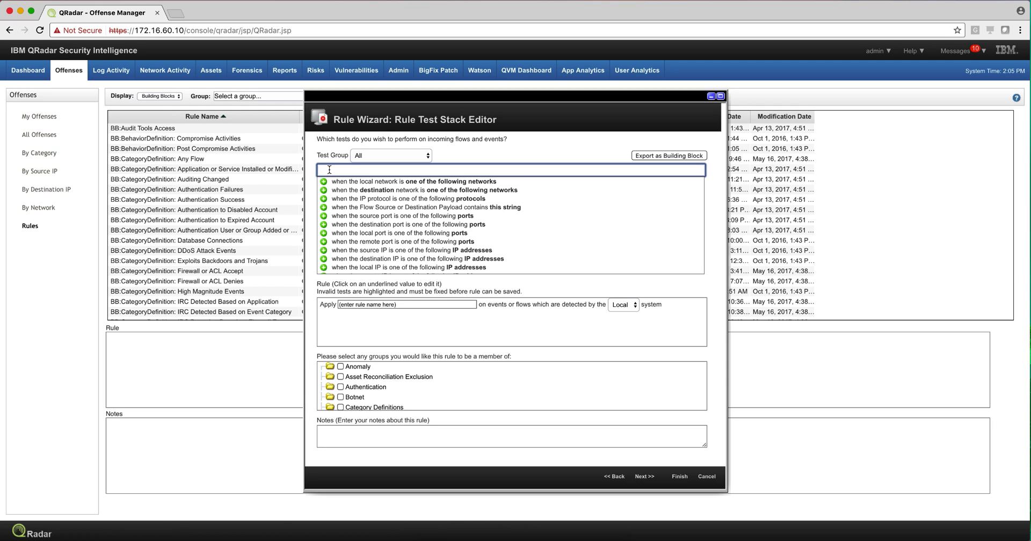
type("port")
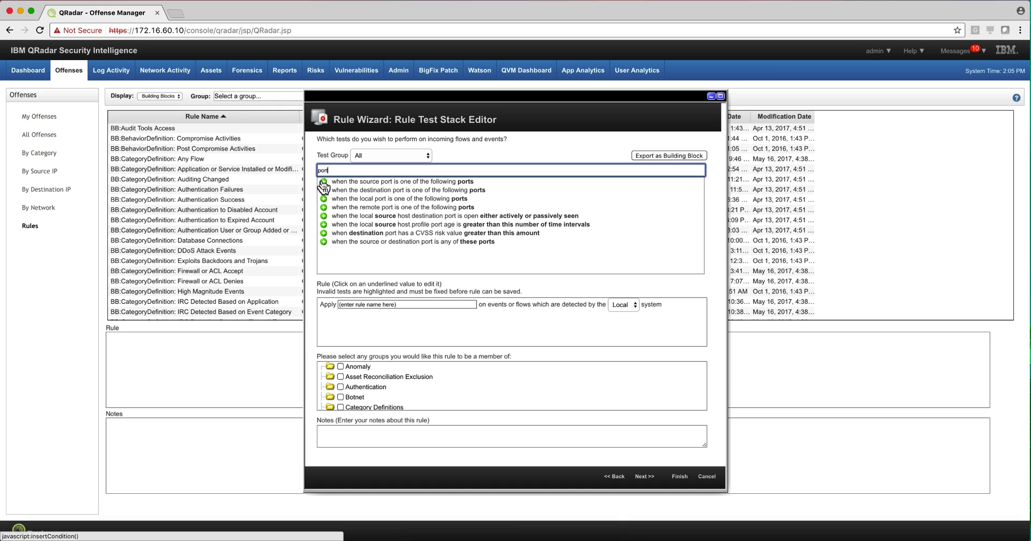
left_click(324, 242)
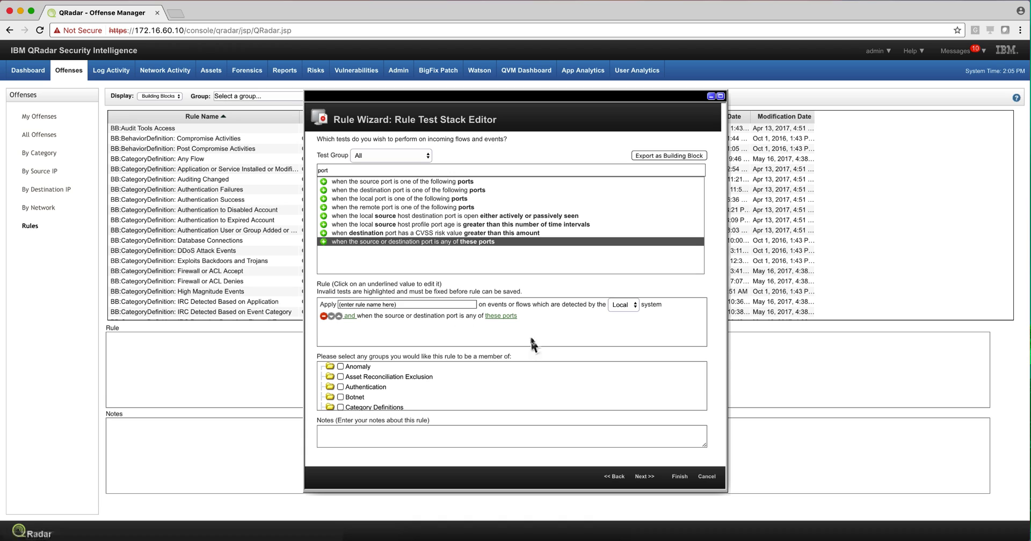
- Set the port test to port 53 and clear the test filter
left_click(501, 316)
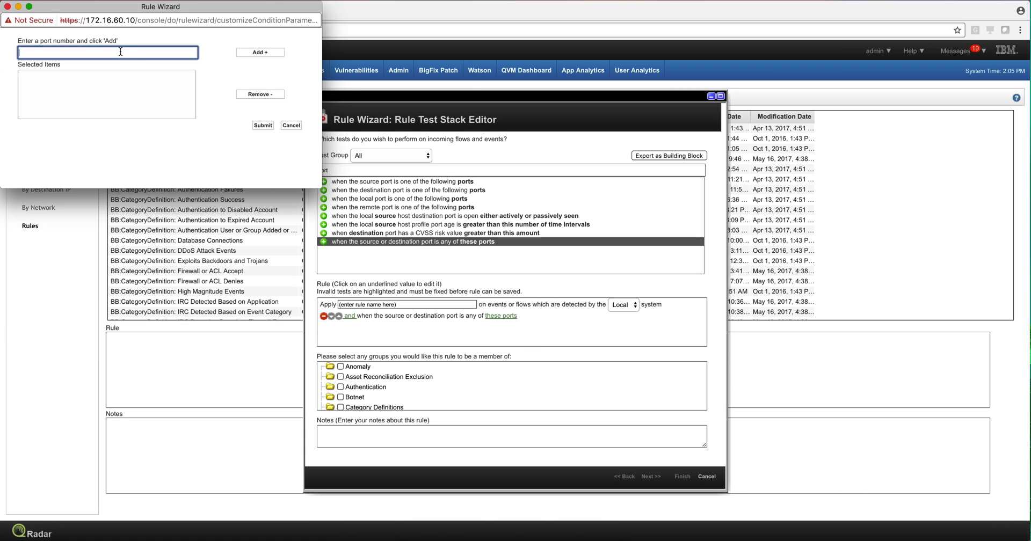
type("53")
left_click(260, 52)
left_click(262, 127)
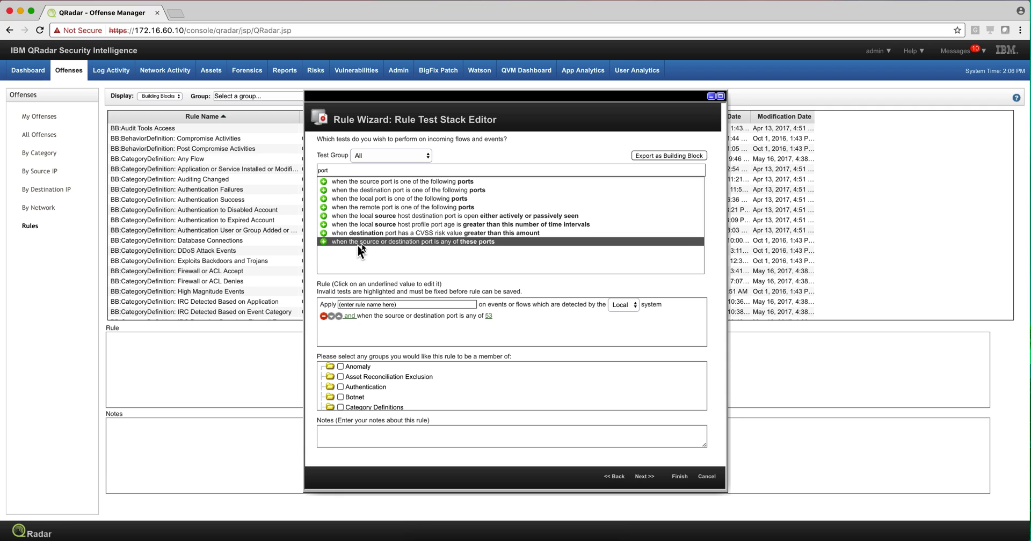
left_click(405, 171)
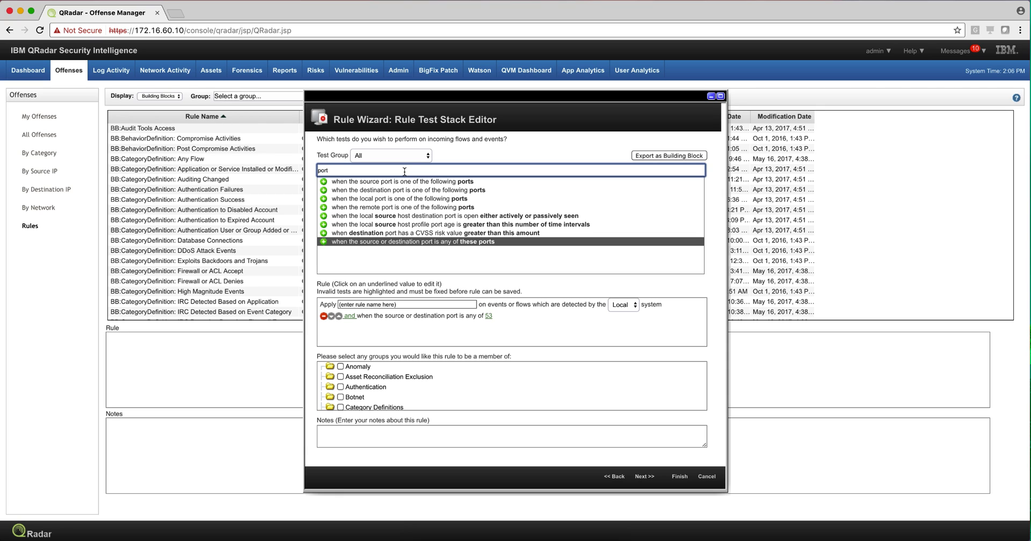
key("BackSpace")
key("BackSpace")
key("BackSpace")
key("BackSpace")
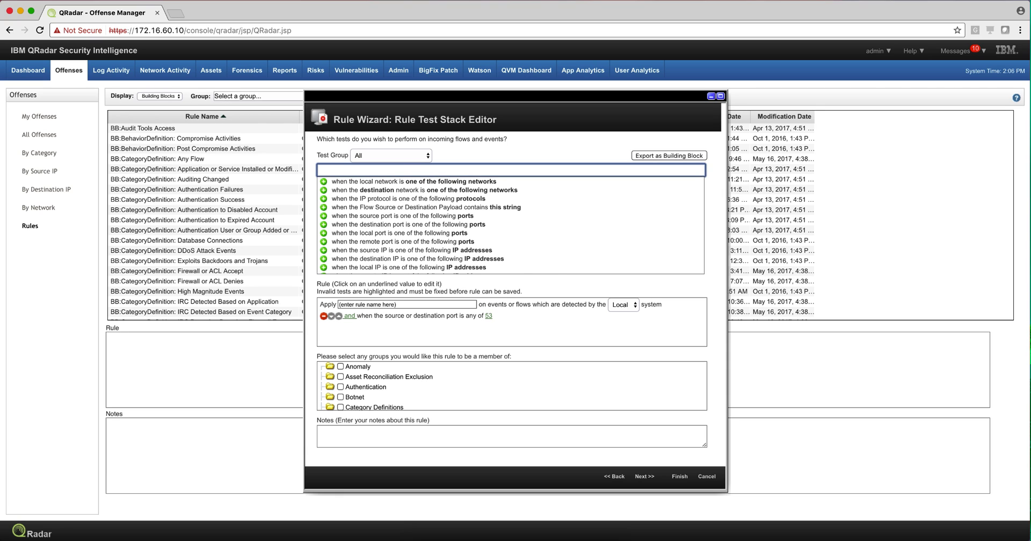
- Add a test requiring the flow or event to match BB:HostDefinition: DNS Servers
type("match")
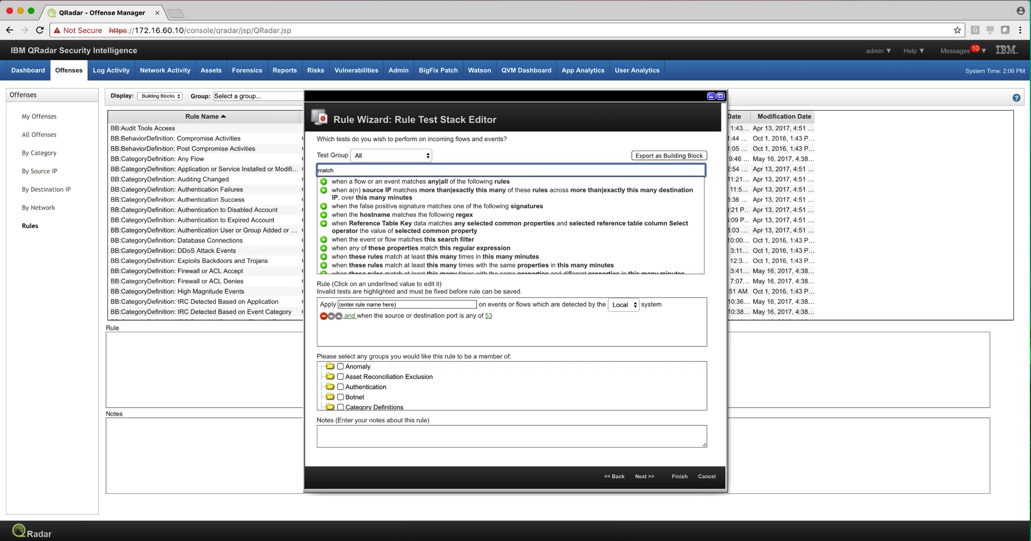
type("es")
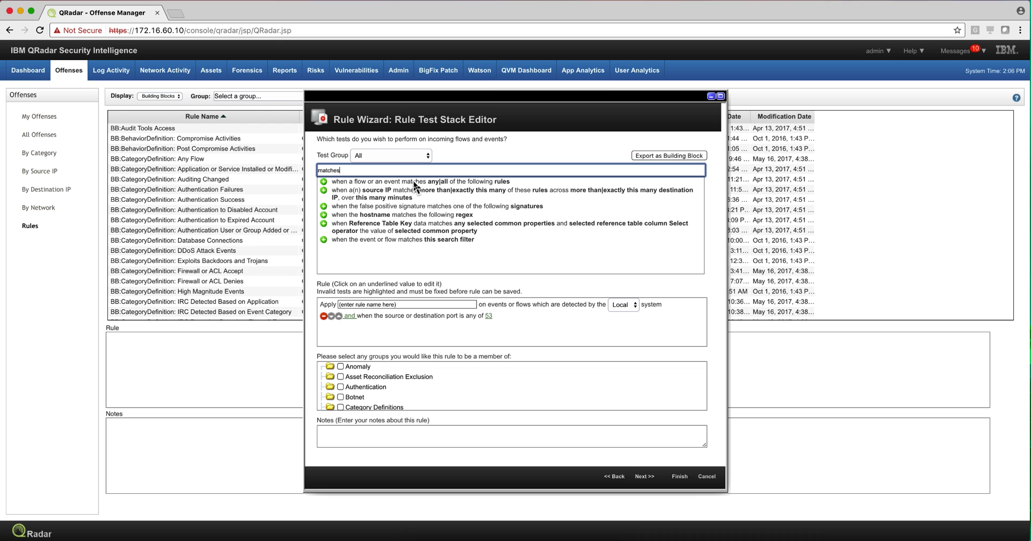
left_click(324, 182)
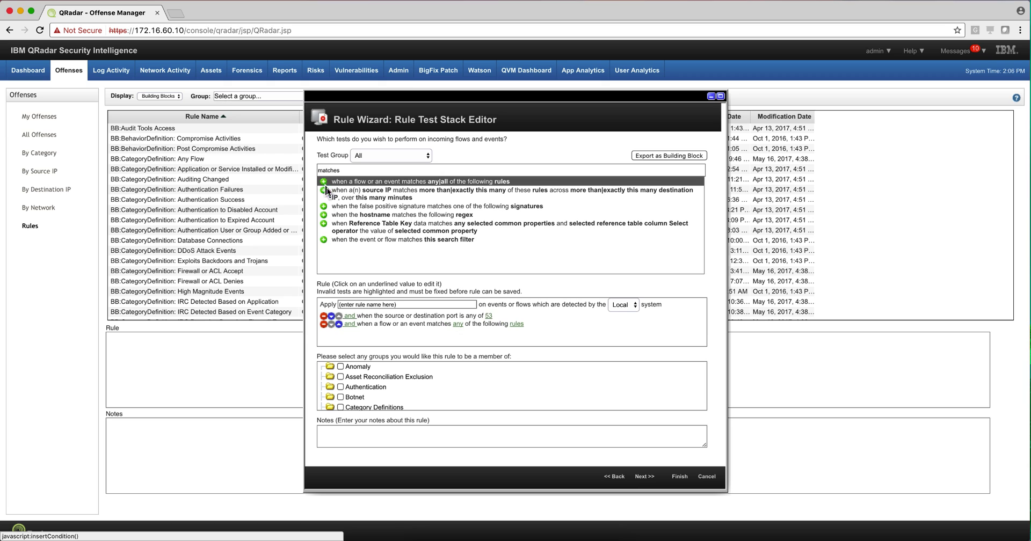
left_click(517, 325)
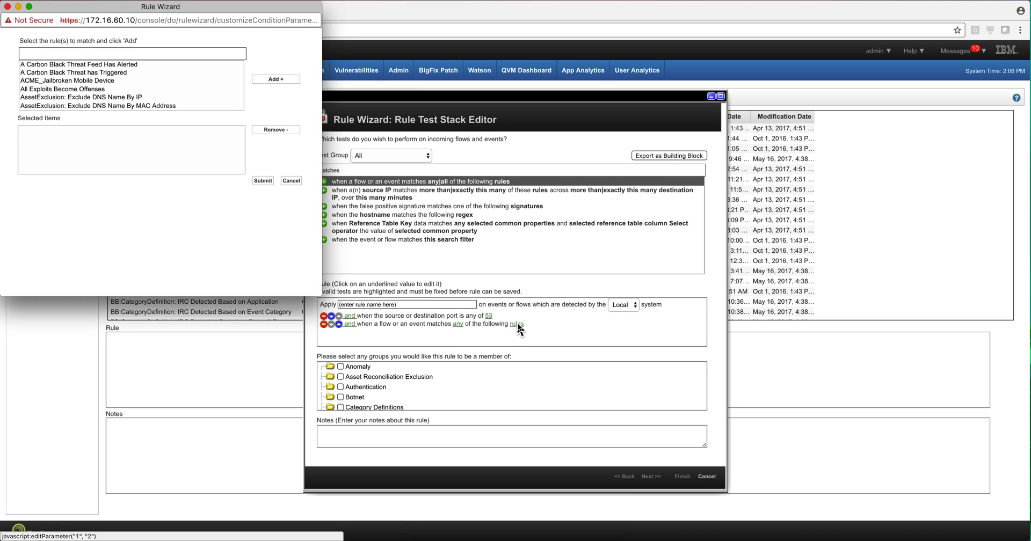
left_click(75, 56)
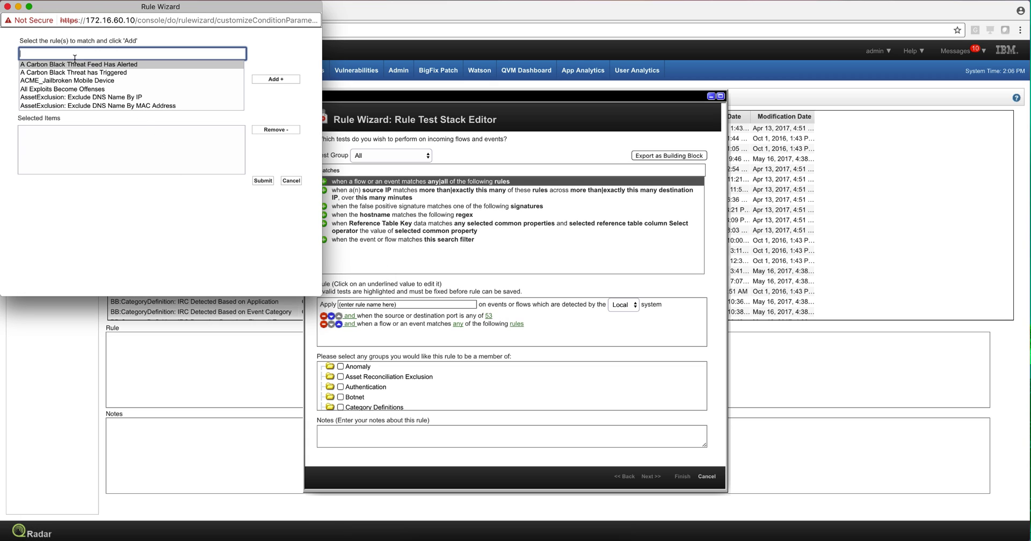
type("HOST")
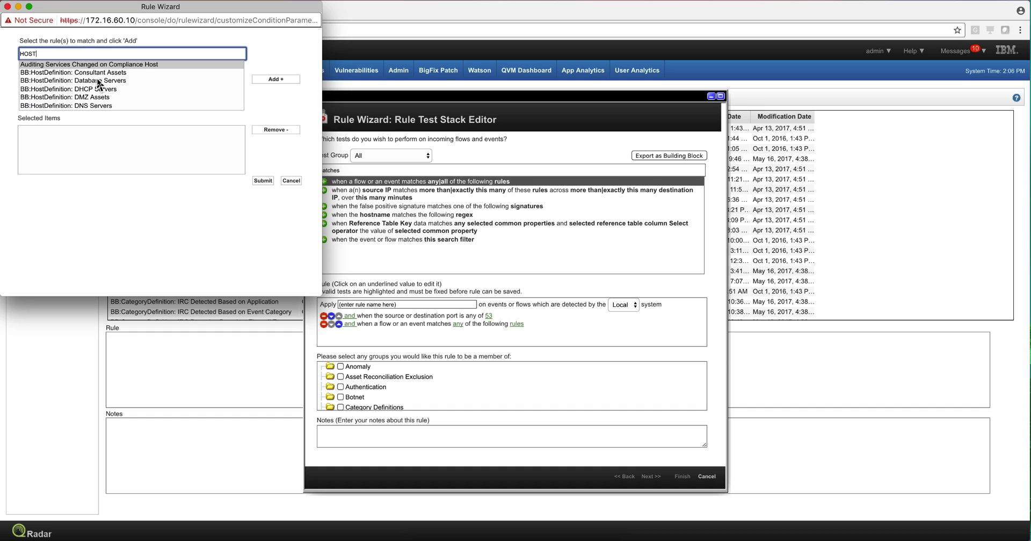
scroll(97, 81, "down", 1)
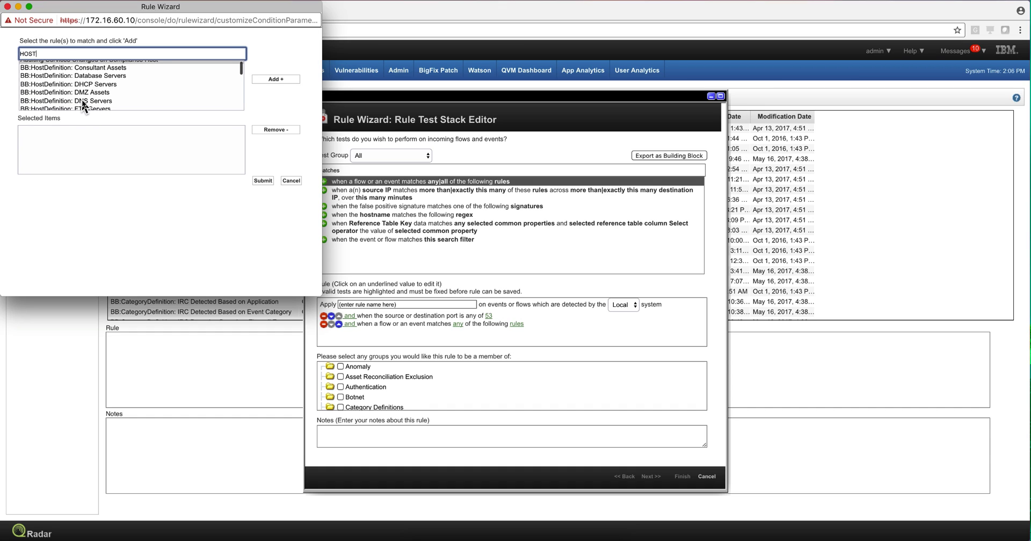
double_click(82, 101)
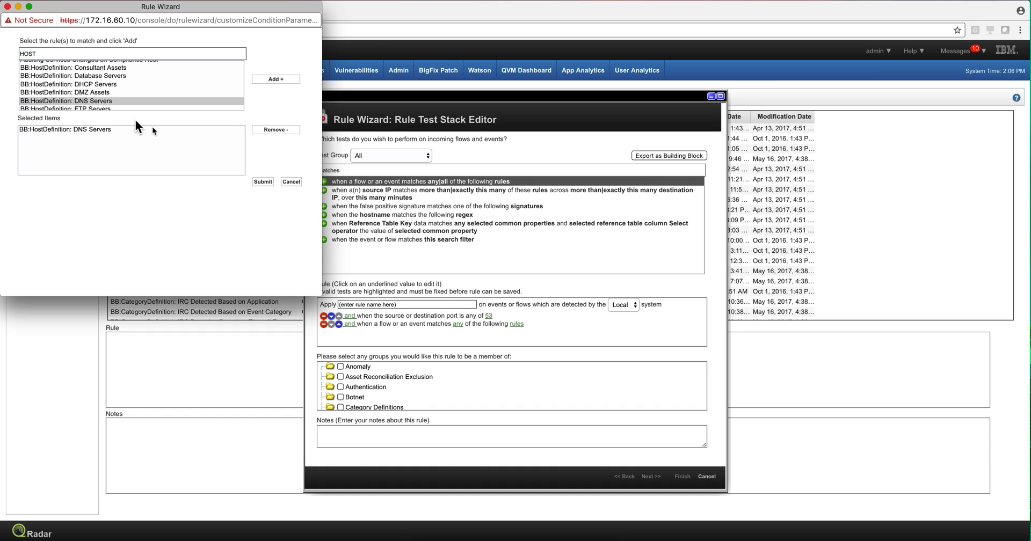
left_click(263, 181)
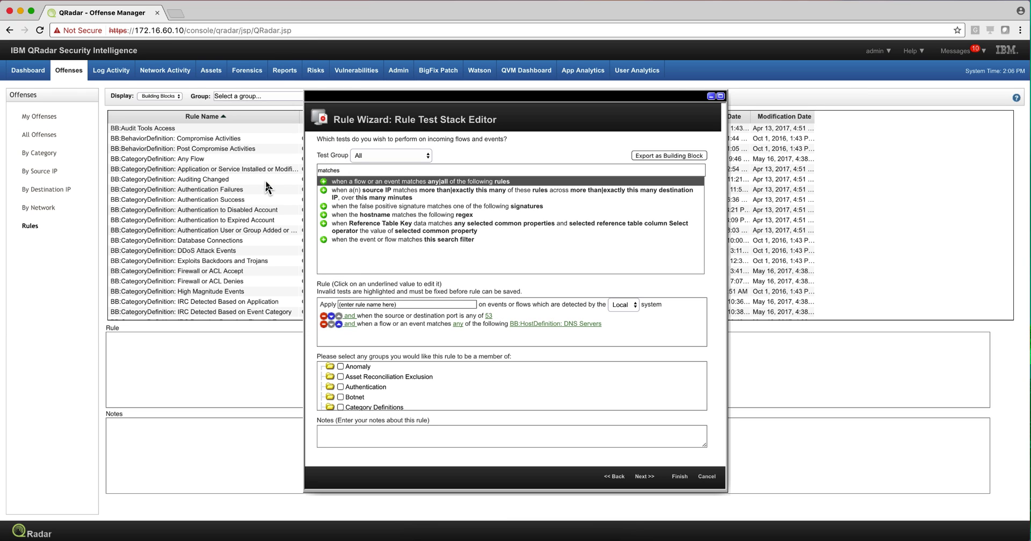
- Negate the DNS Servers test to 'and NOT'
left_click(350, 325)
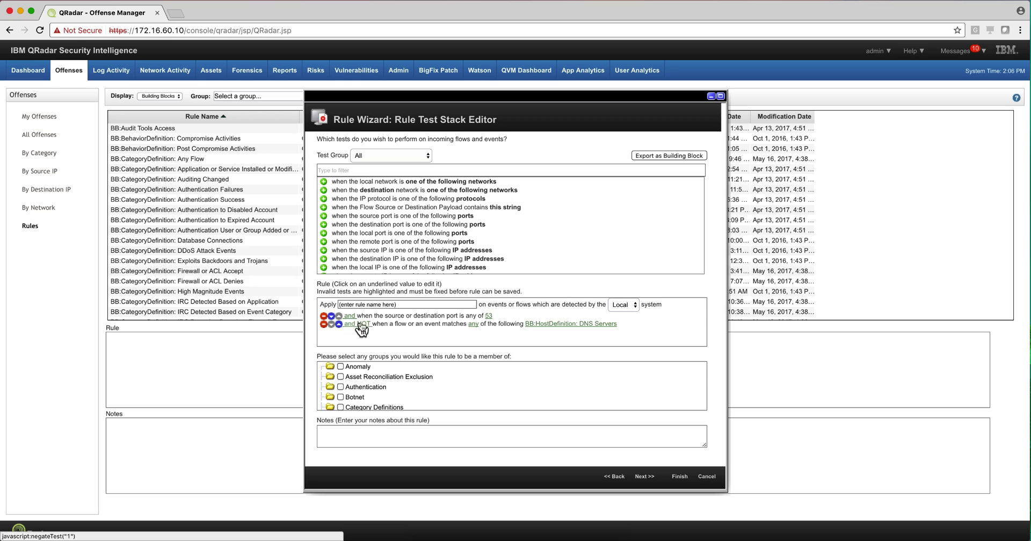
left_click(369, 325)
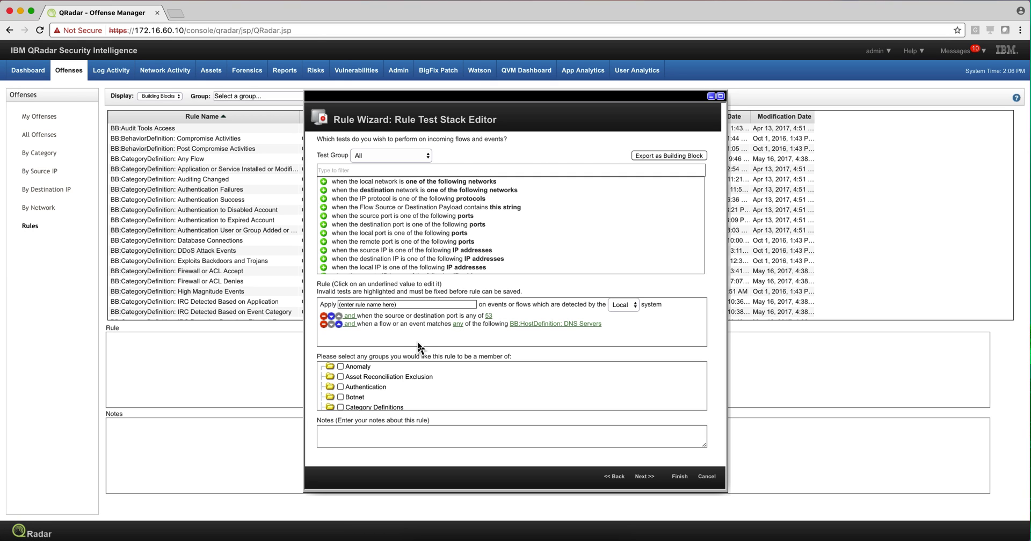
left_click(350, 325)
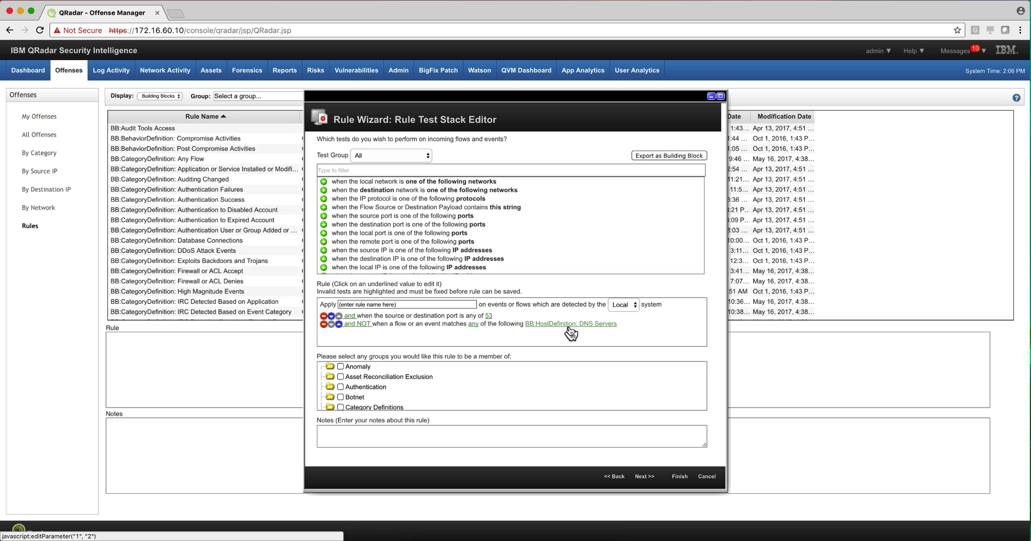
- Move to the next wizard step and name the rule 'Bad DNS Server'
left_click(644, 478)
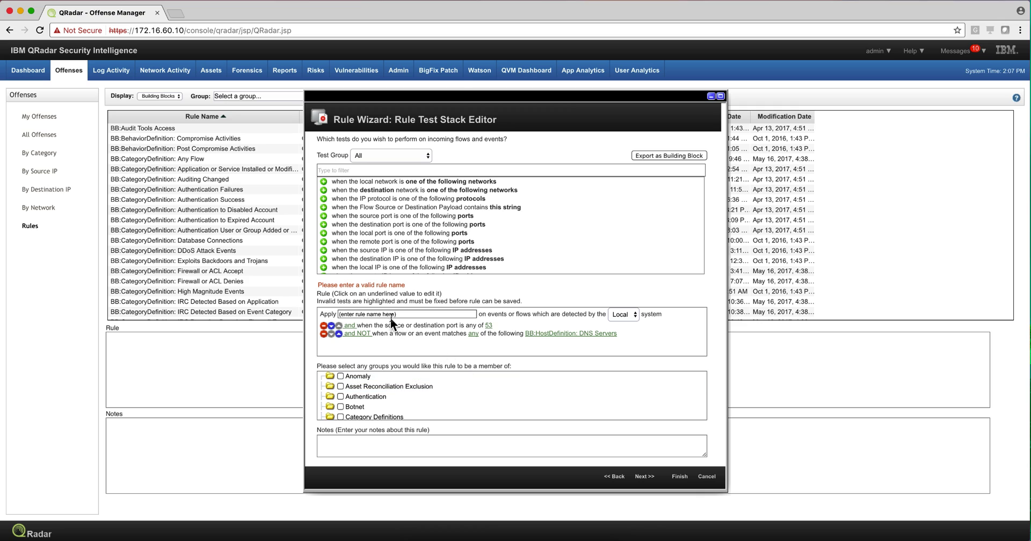
left_click(388, 313)
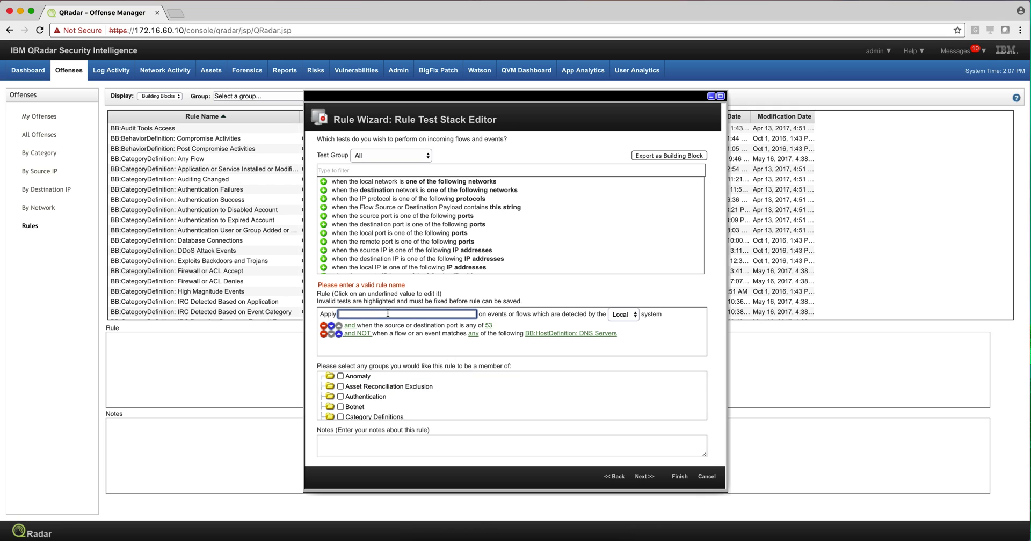
type("Bad DNS Server")
- Advance to Rule Response, then cancel the rule wizard and confirm with OK
left_click(644, 476)
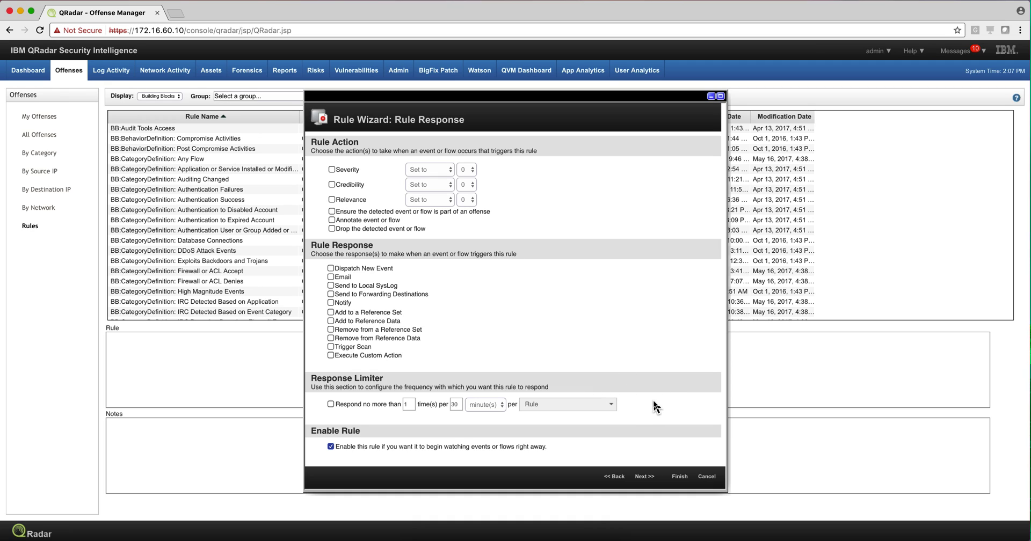
left_click(708, 478)
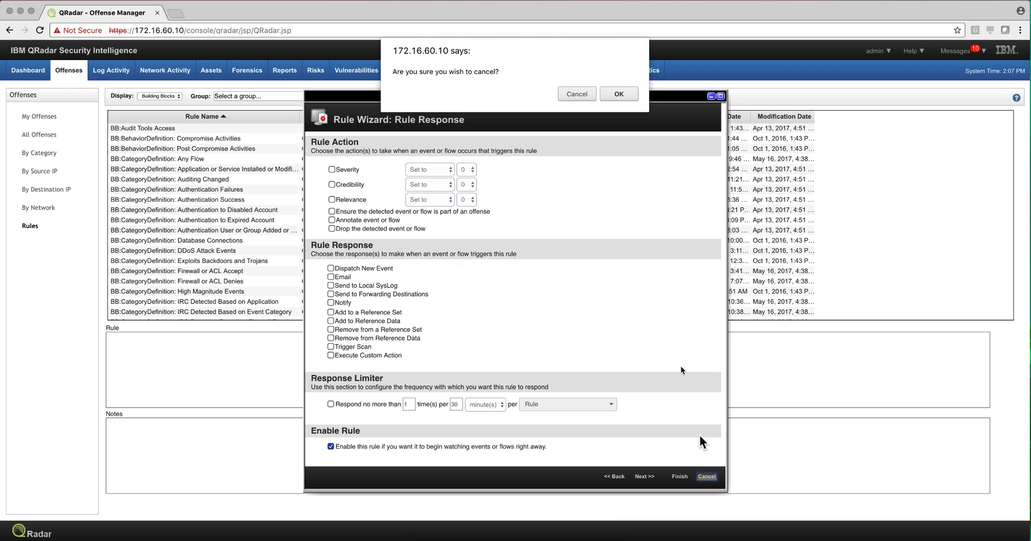
left_click(625, 98)
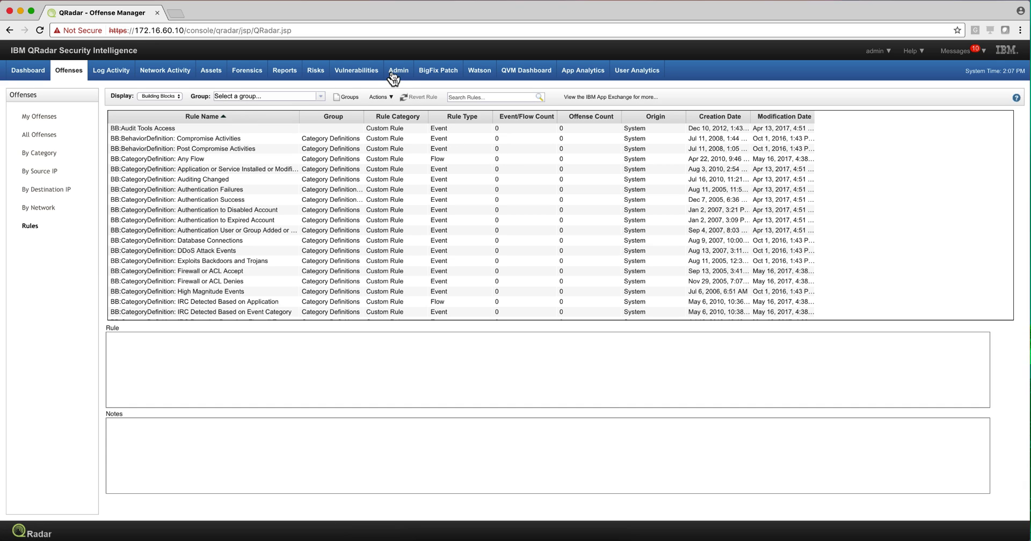
- Open Reference Set Management from the Admin console to list reference sets like DHCP Servers and DNS Servers
left_click(397, 74)
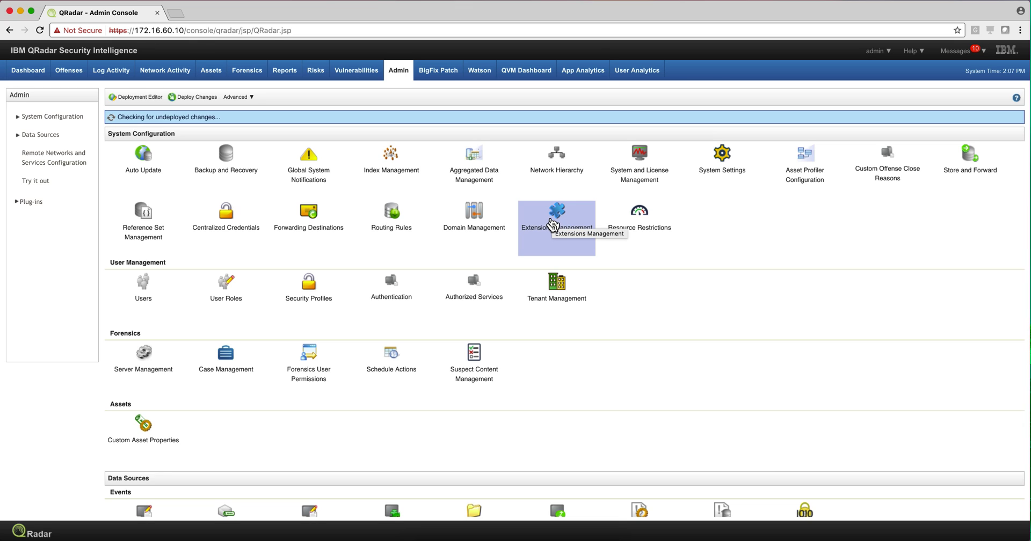
left_click(145, 225)
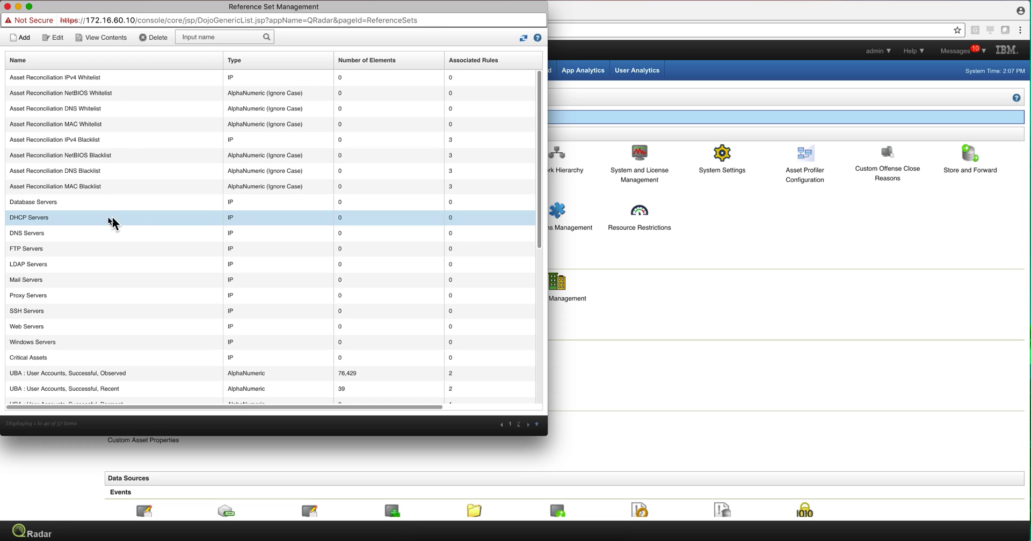